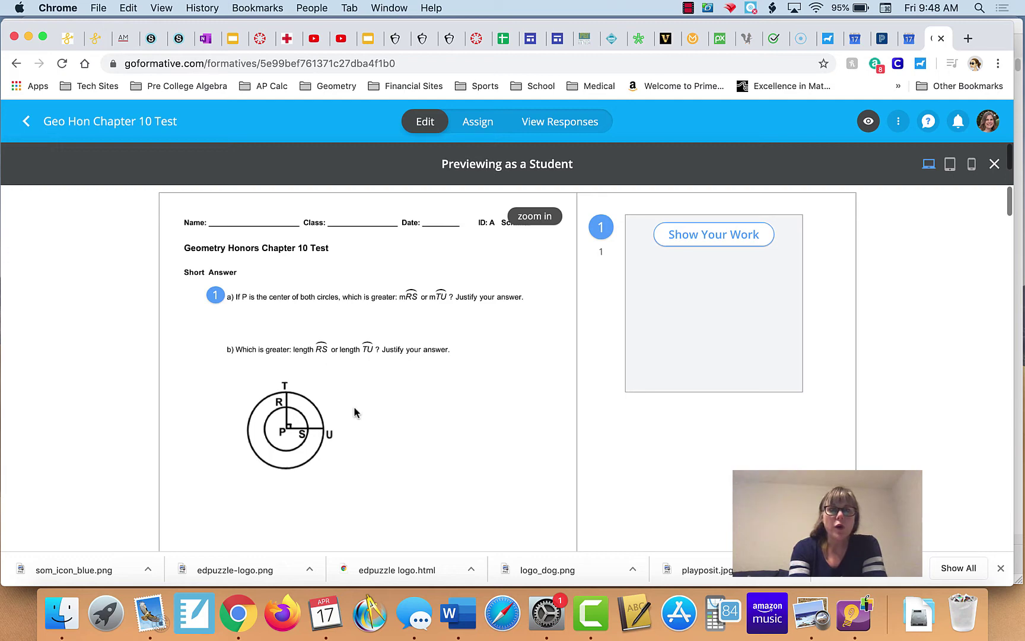
left_click(707, 237)
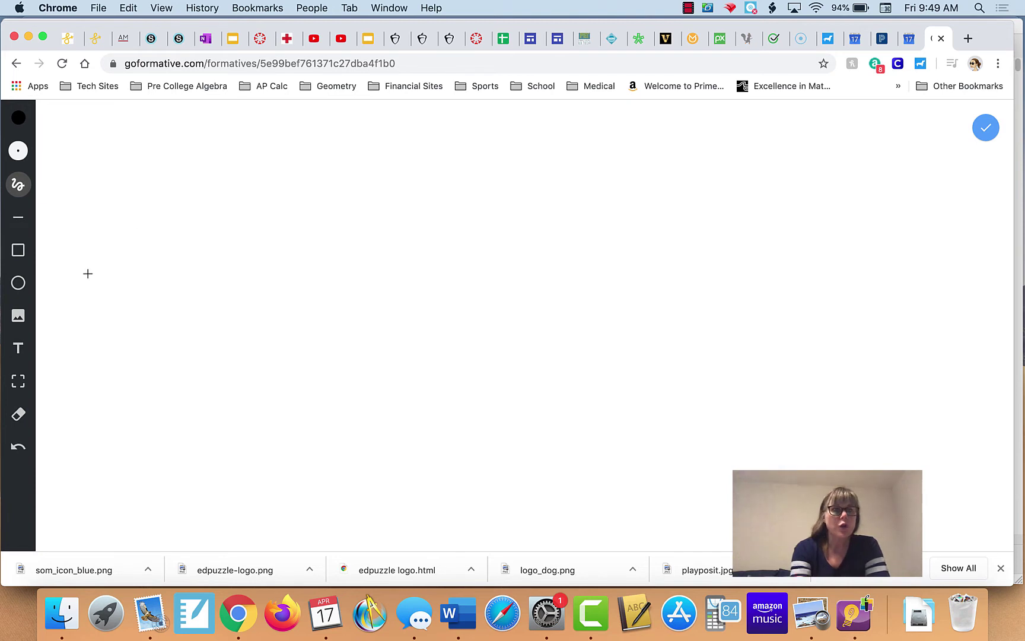
left_click(19, 318)
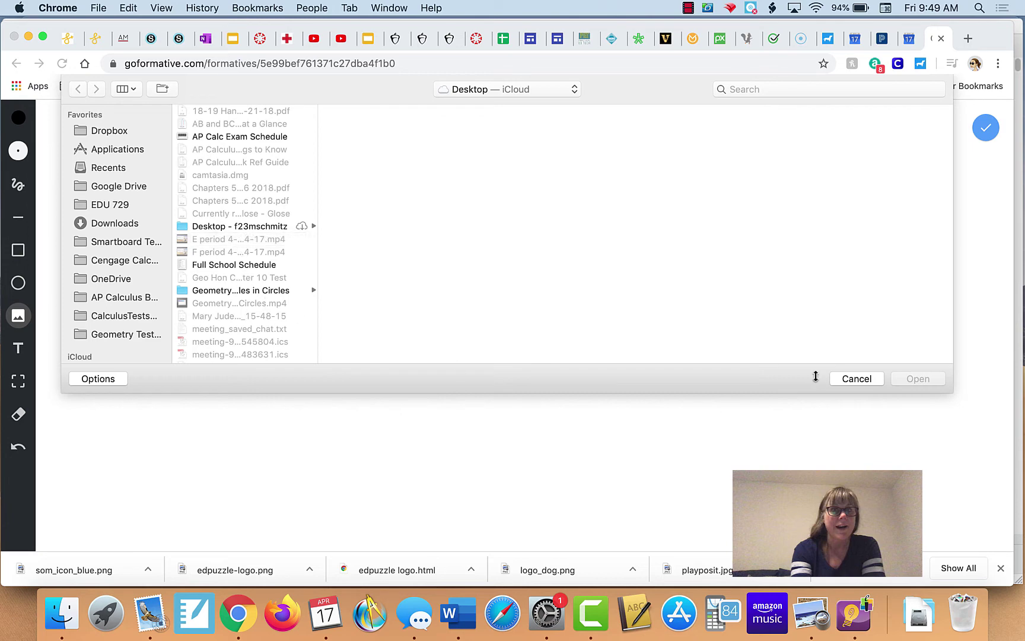
left_click(854, 378)
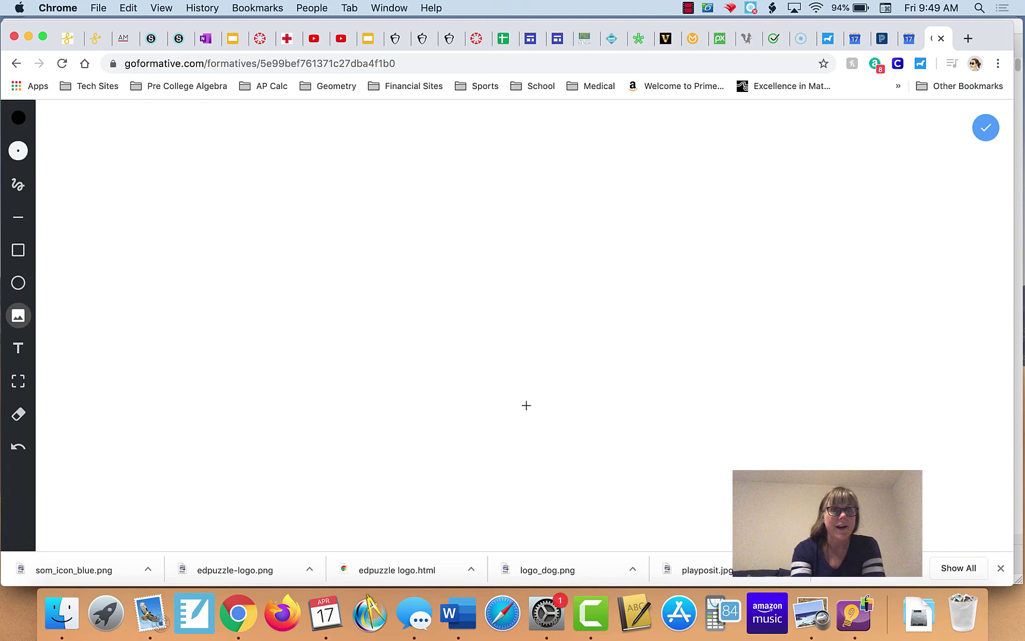
left_click(986, 129)
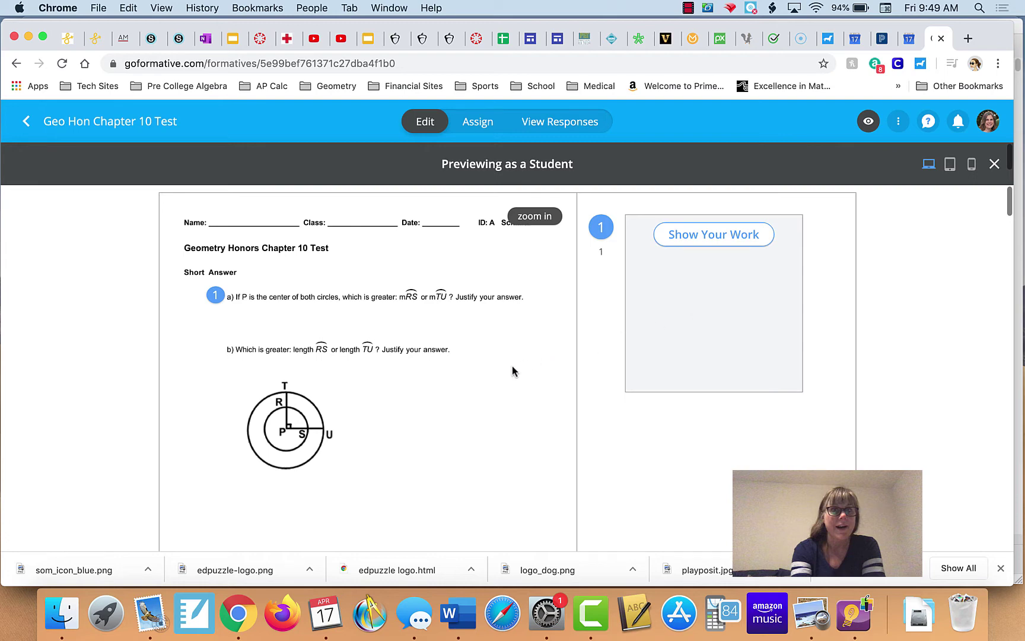
scroll(513, 371, "down", 3)
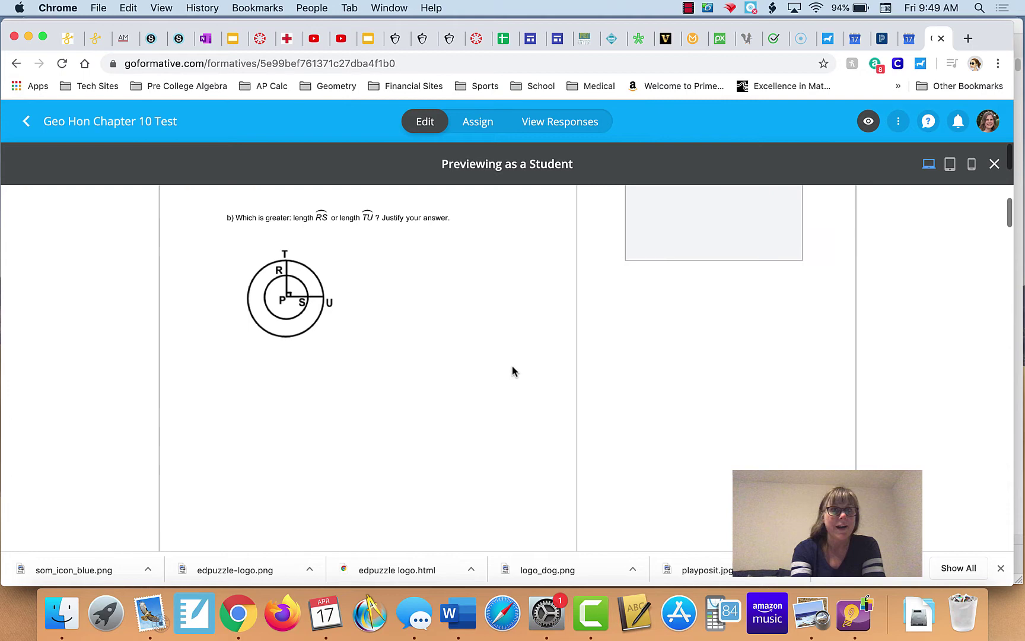
scroll(512, 371, "down", 2)
scroll(513, 371, "down", 5)
scroll(514, 372, "down", 5)
scroll(513, 366, "down", 2)
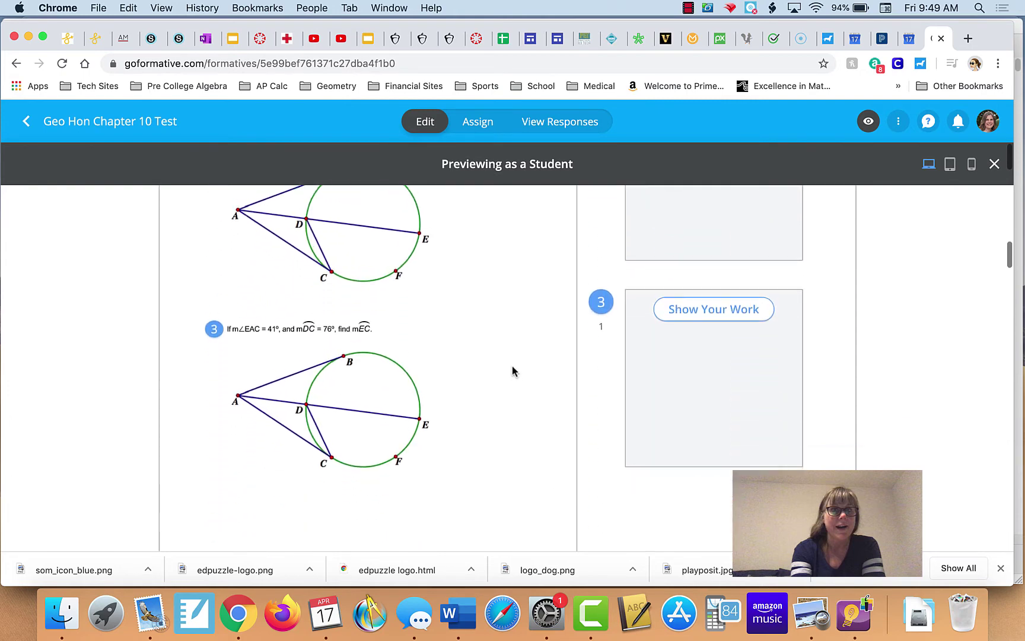
scroll(513, 366, "up", 2)
scroll(513, 366, "up", 1)
scroll(413, 408, "down", 2)
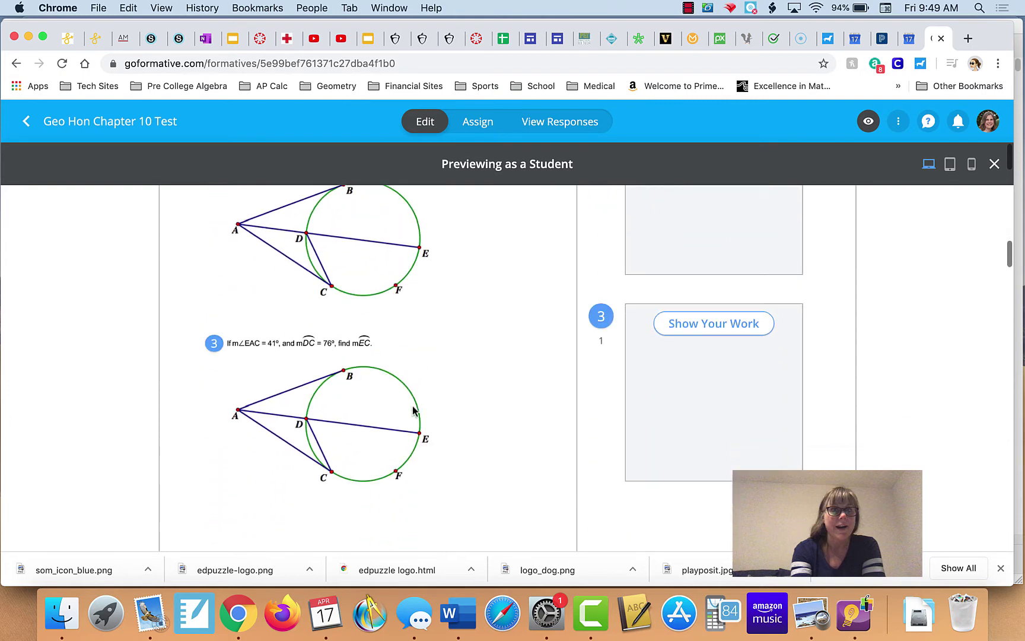
scroll(413, 407, "down", 3)
scroll(414, 410, "up", 3)
scroll(412, 408, "up", 3)
scroll(413, 409, "up", 2)
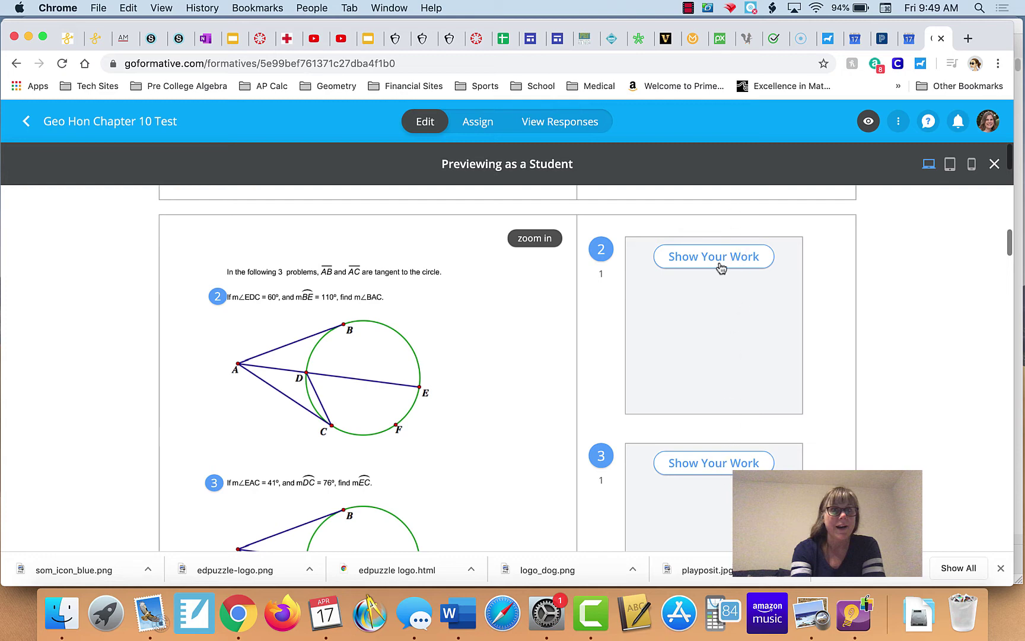
scroll(722, 367, "down", 1)
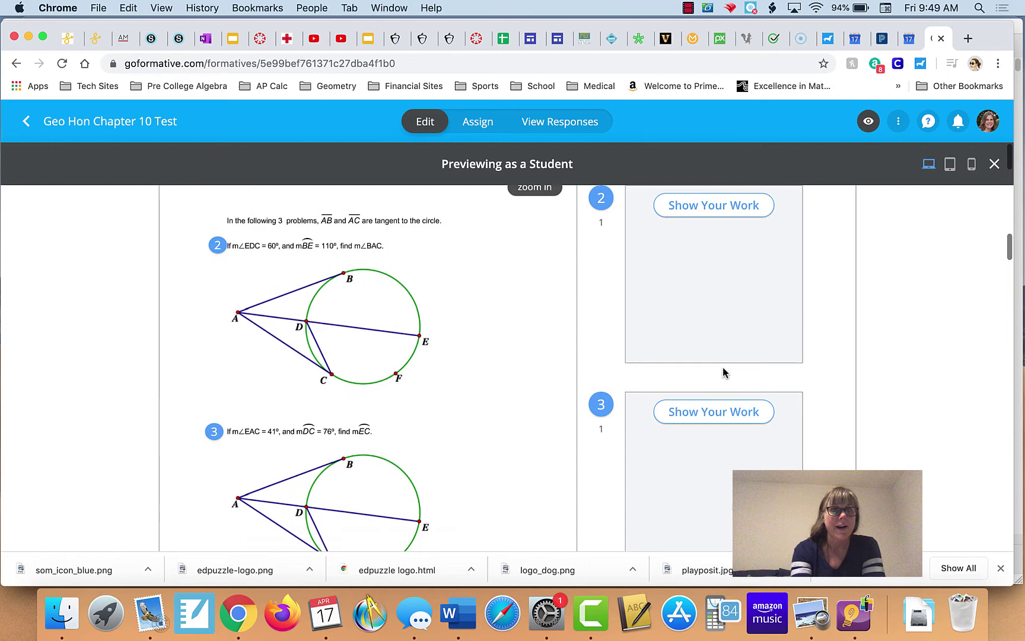
scroll(723, 367, "down", 3)
scroll(723, 368, "down", 1)
scroll(722, 367, "down", 2)
scroll(722, 368, "down", 2)
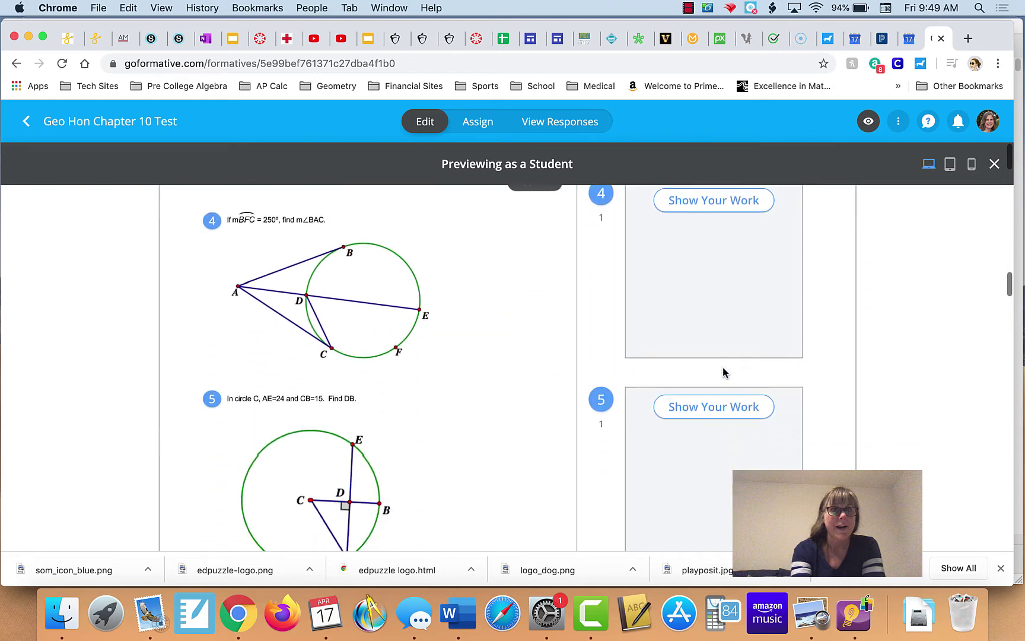
scroll(723, 367, "down", 4)
scroll(722, 368, "down", 1)
scroll(723, 368, "down", 1)
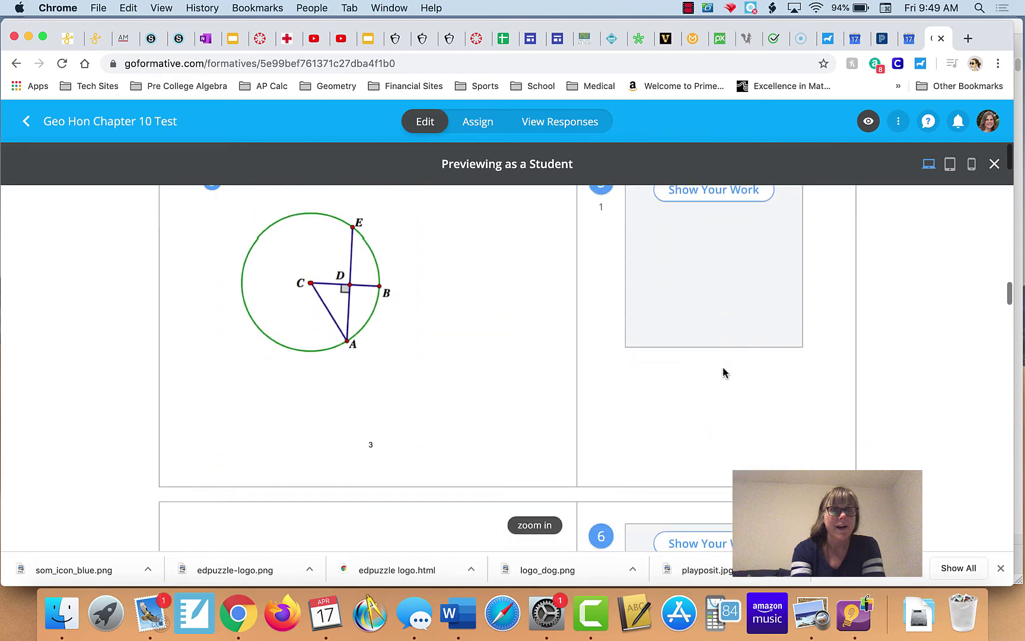
scroll(722, 367, "down", 2)
scroll(723, 367, "down", 2)
scroll(723, 367, "down", 2)
scroll(723, 367, "down", 3)
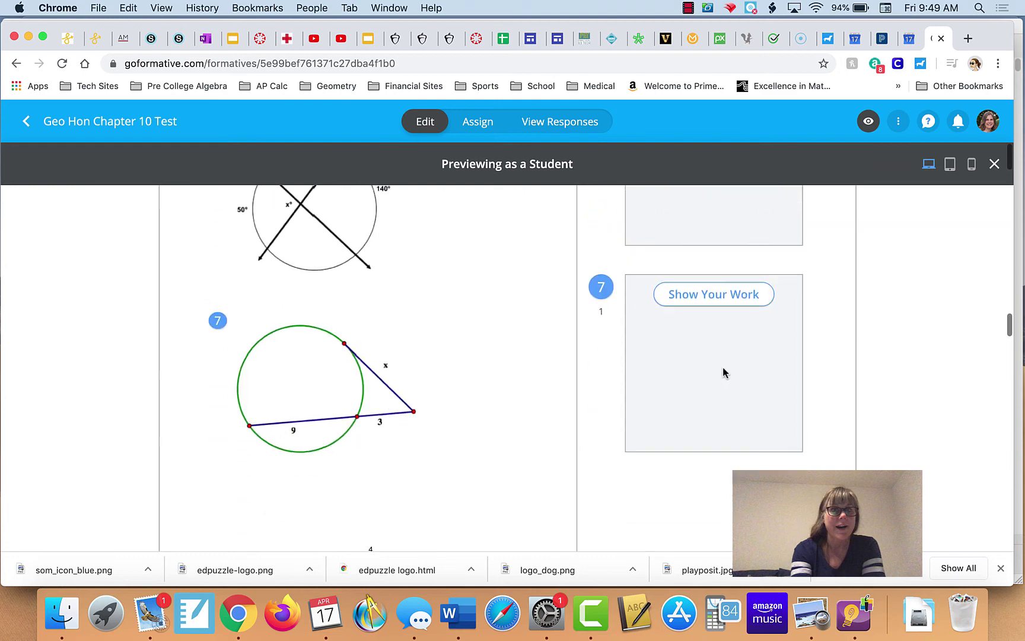
scroll(722, 368, "down", 1)
scroll(722, 367, "up", 3)
scroll(722, 367, "up", 10)
scroll(723, 372, "up", 2)
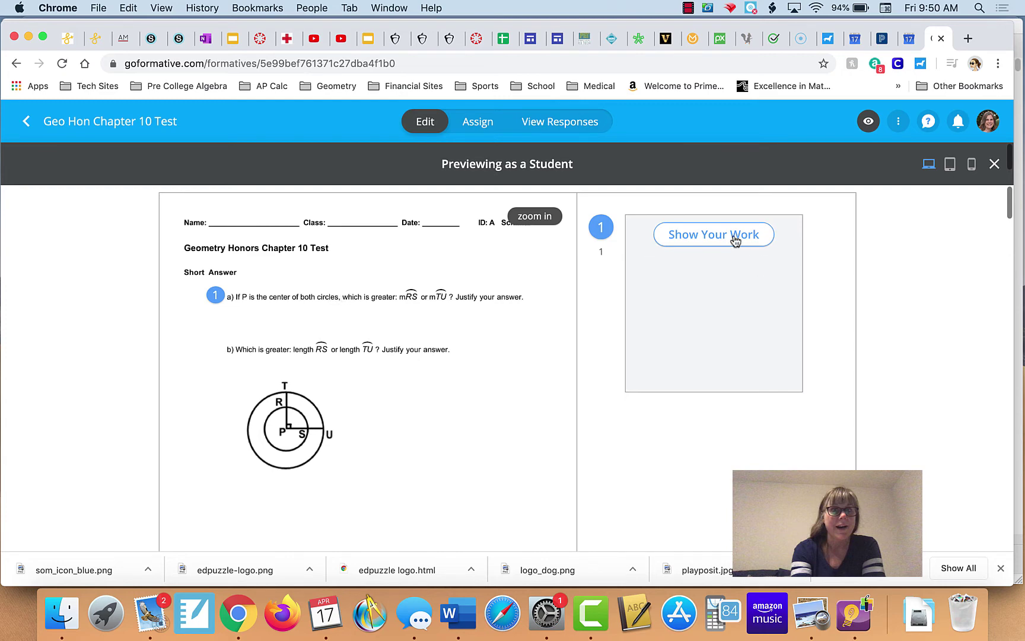
left_click(736, 240)
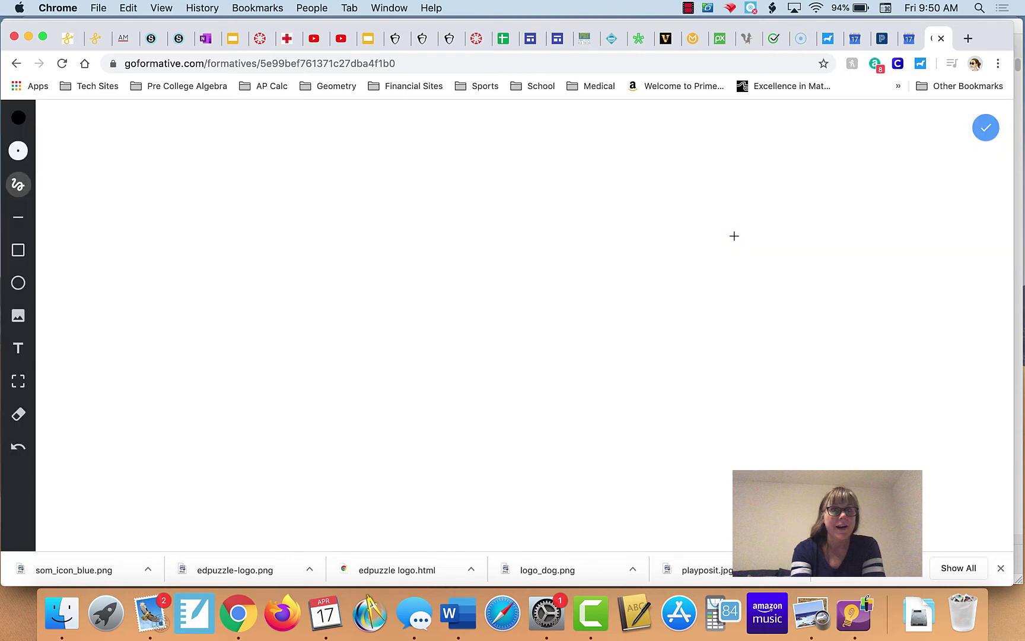
left_click(18, 317)
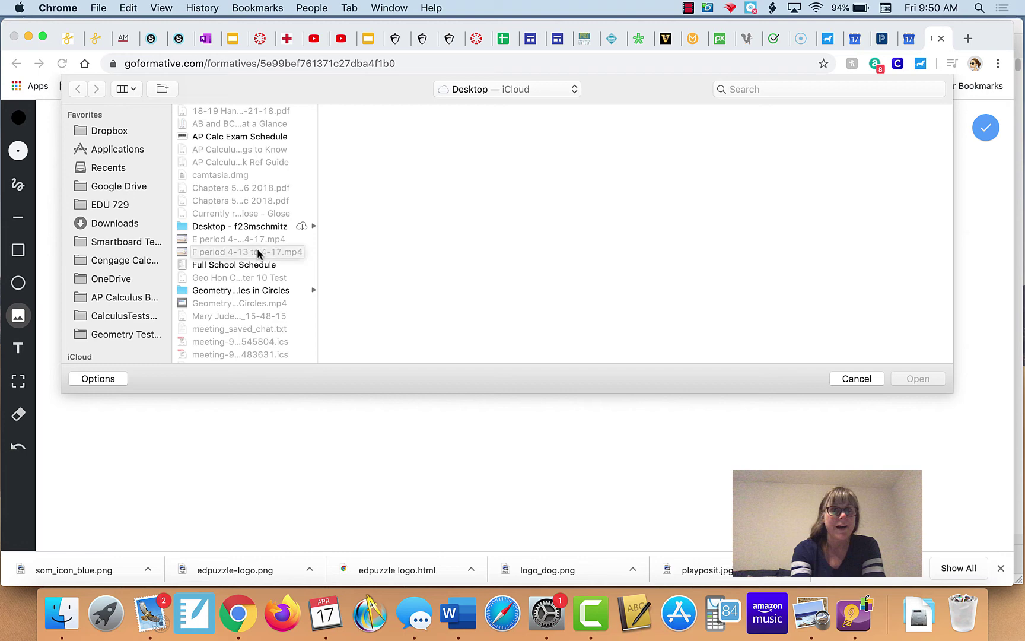
left_click(859, 378)
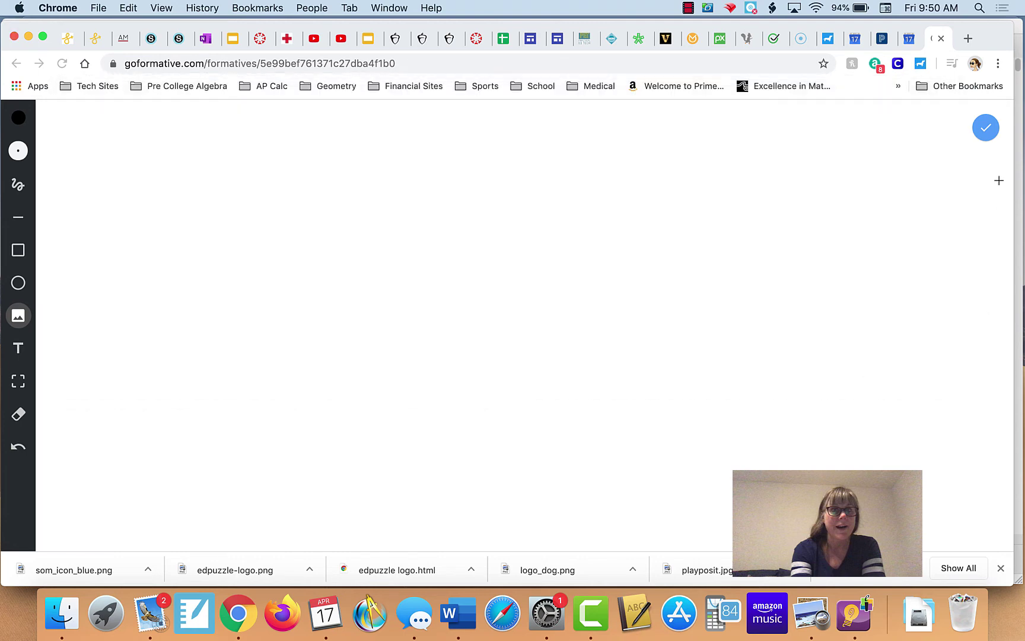
left_click(986, 129)
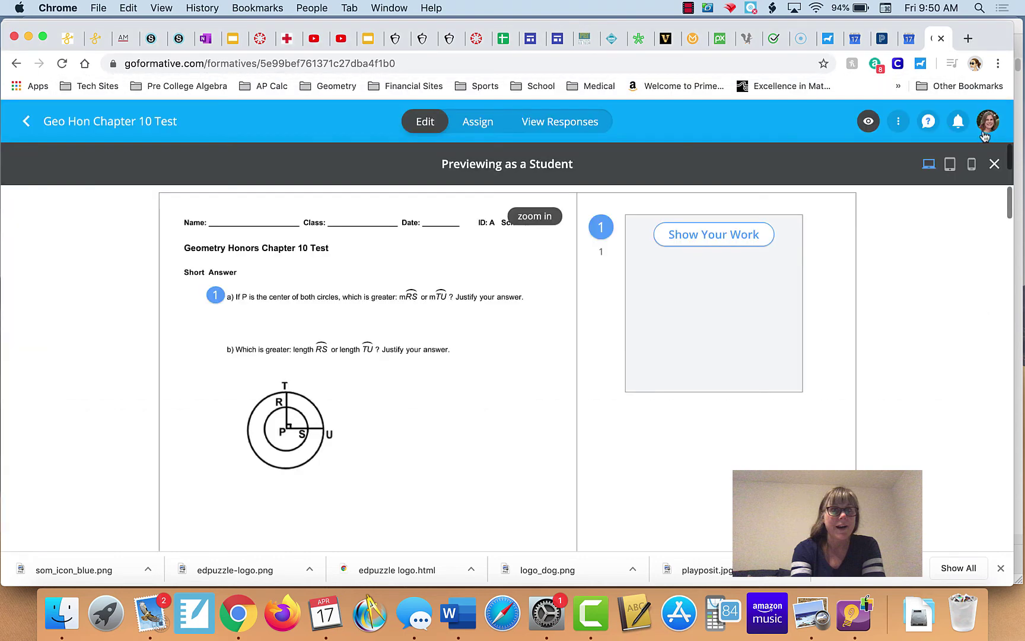
scroll(816, 293, "down", 2)
scroll(816, 293, "down", 5)
scroll(817, 293, "down", 5)
scroll(816, 293, "down", 3)
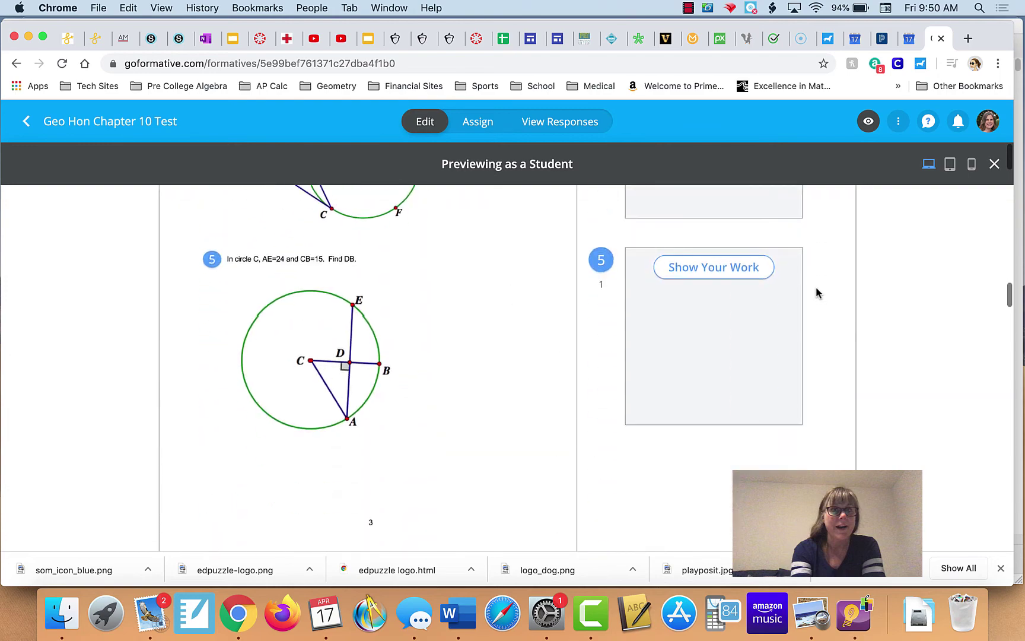
scroll(816, 293, "down", 3)
scroll(816, 294, "down", 3)
scroll(816, 294, "down", 3)
scroll(816, 293, "down", 3)
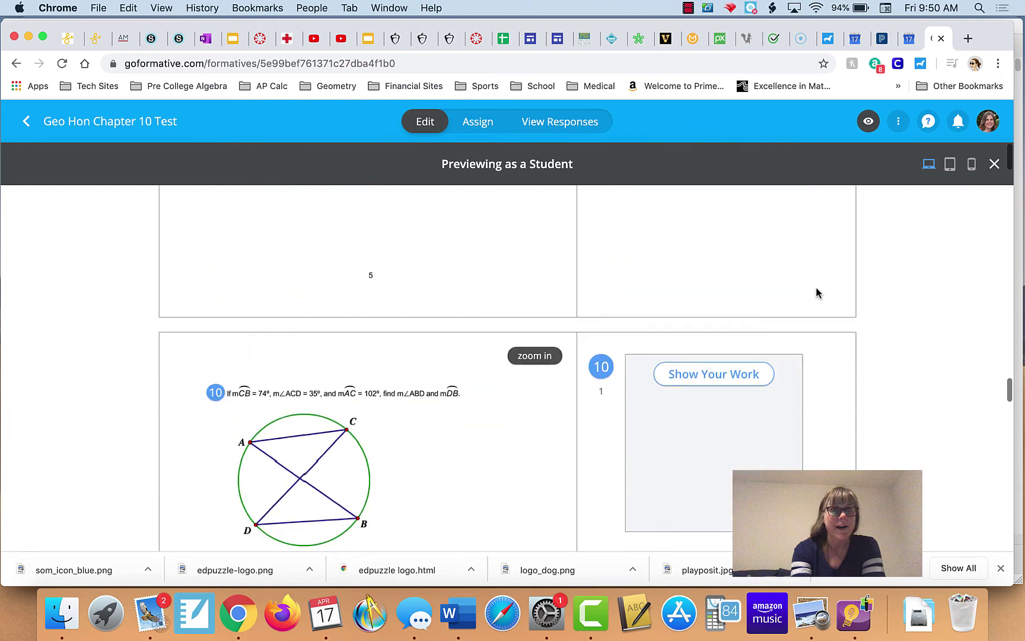
scroll(816, 294, "down", 3)
scroll(817, 293, "down", 3)
scroll(816, 293, "down", 3)
scroll(817, 293, "down", 3)
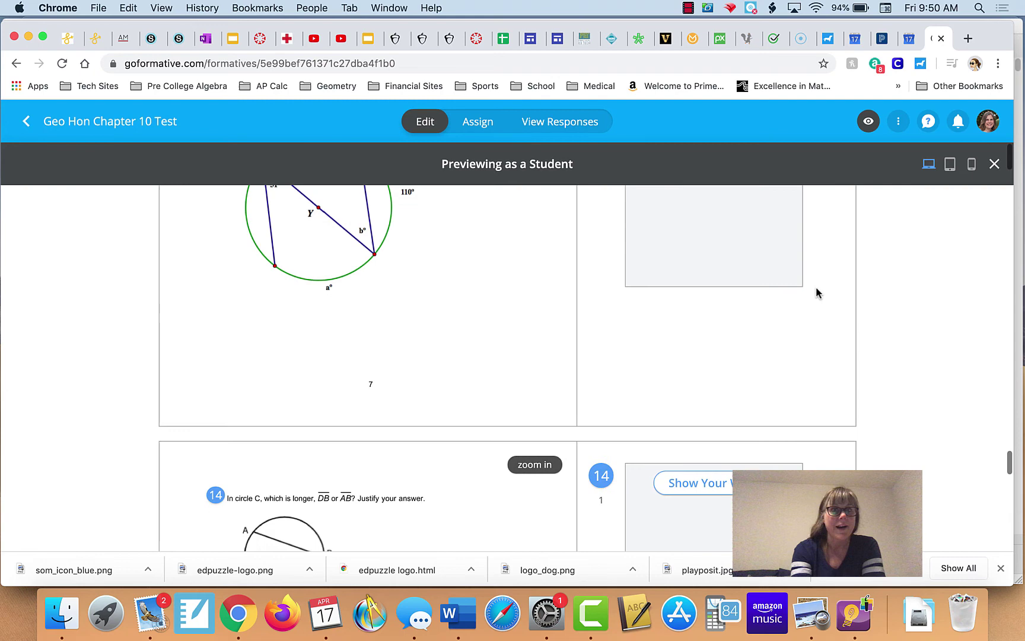
scroll(817, 293, "down", 3)
scroll(817, 294, "down", 3)
scroll(816, 293, "down", 3)
scroll(817, 294, "down", 3)
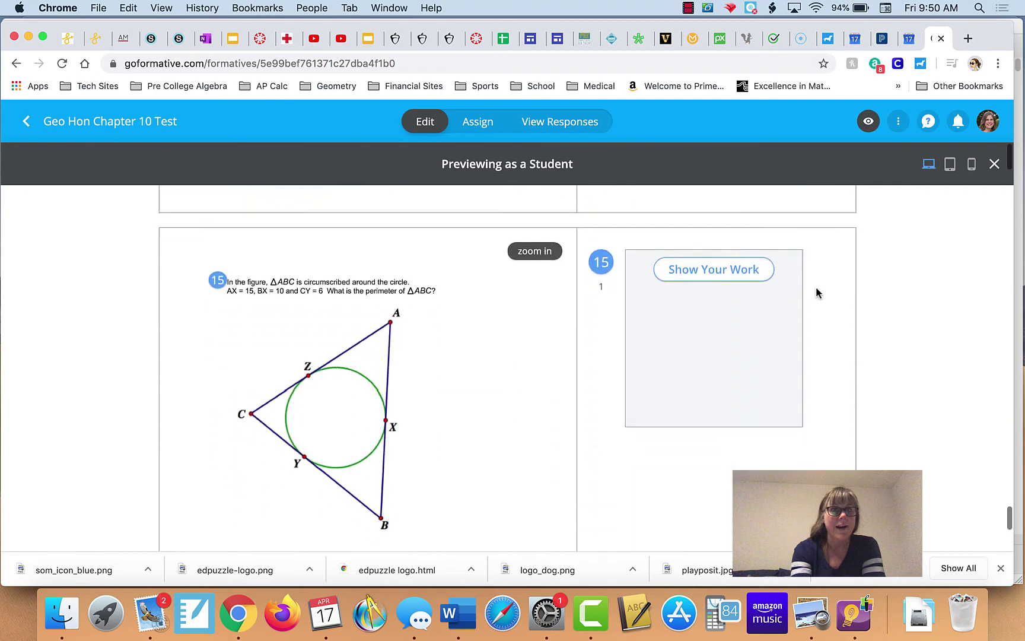
scroll(817, 294, "down", 2)
scroll(815, 294, "down", 1)
scroll(817, 294, "down", 3)
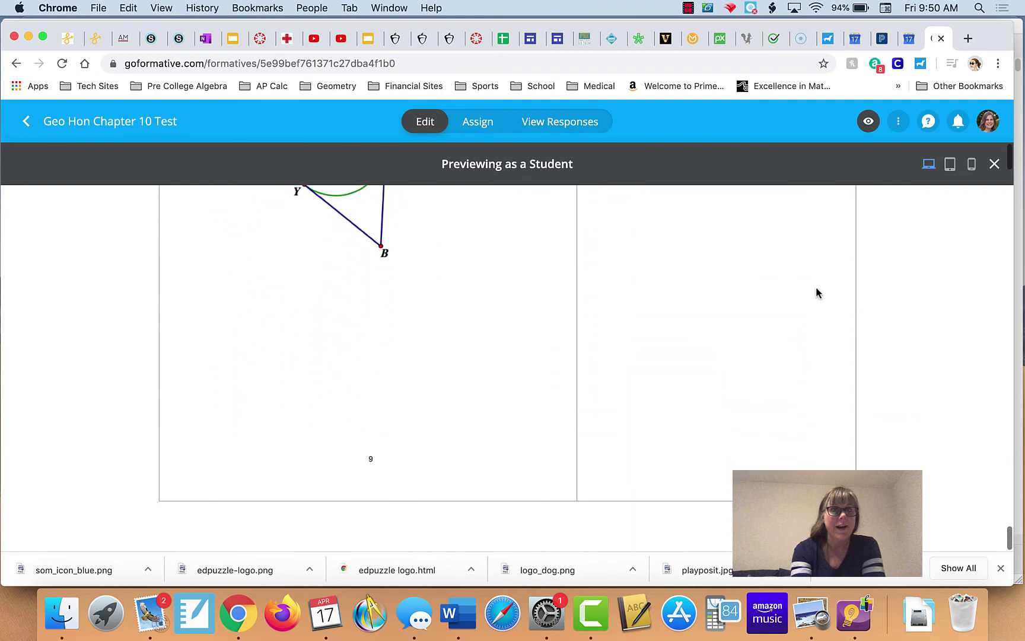
scroll(816, 294, "up", 3)
scroll(816, 293, "up", 5)
scroll(816, 293, "up", 10)
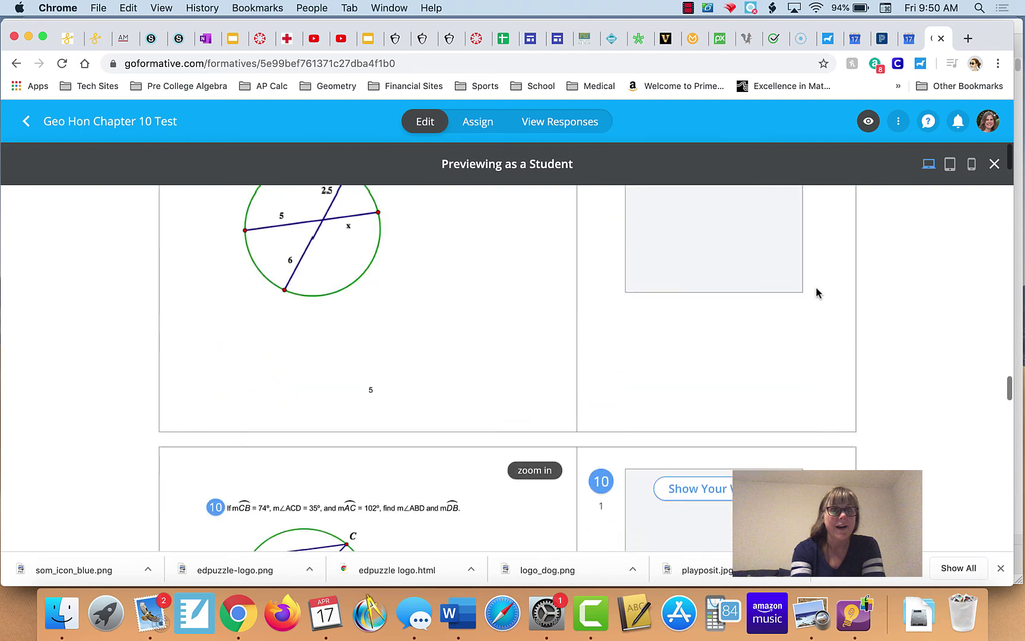
scroll(816, 293, "up", 10)
scroll(817, 293, "up", 10)
scroll(817, 293, "up", 5)
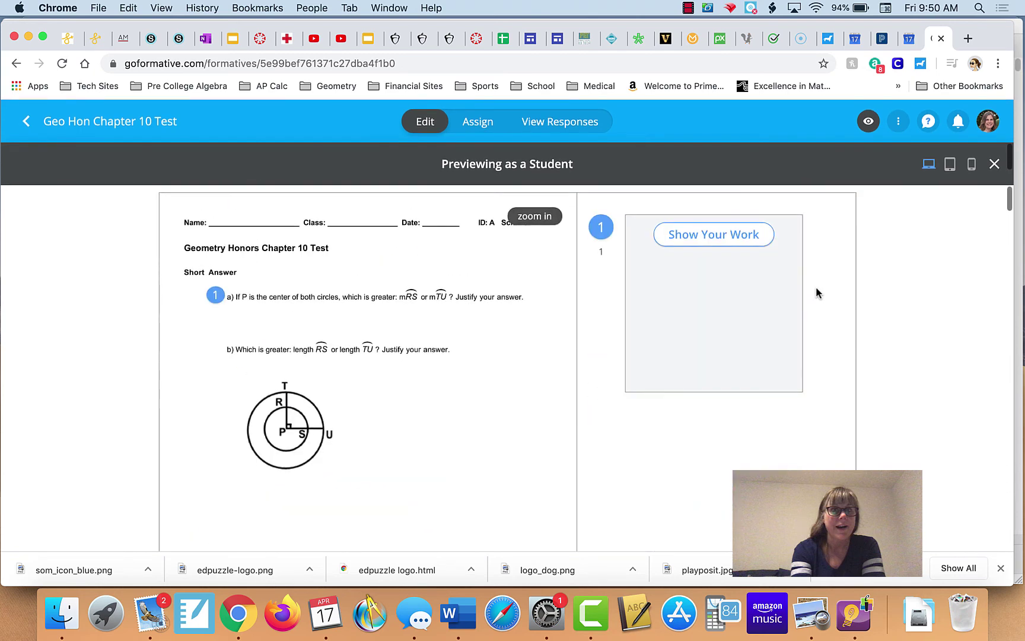